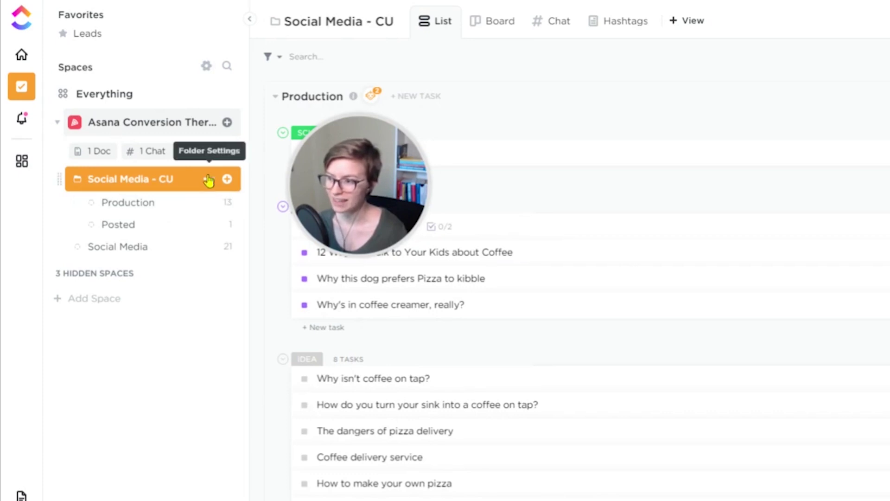
Open Sharing & Permissions for the Social Media - CU folder and enter the invitee's e-mail address.
{"action": "left_click", "coordinate": [209, 179]}
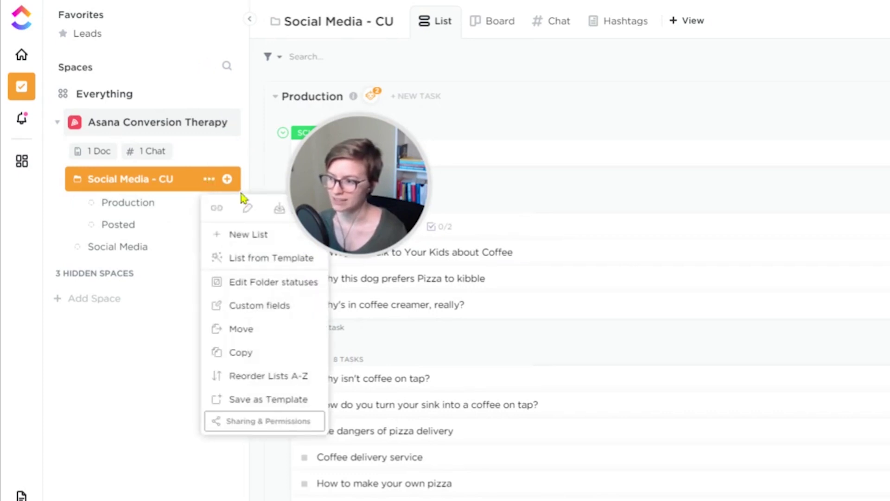
{"action": "left_click", "coordinate": [243, 429]}
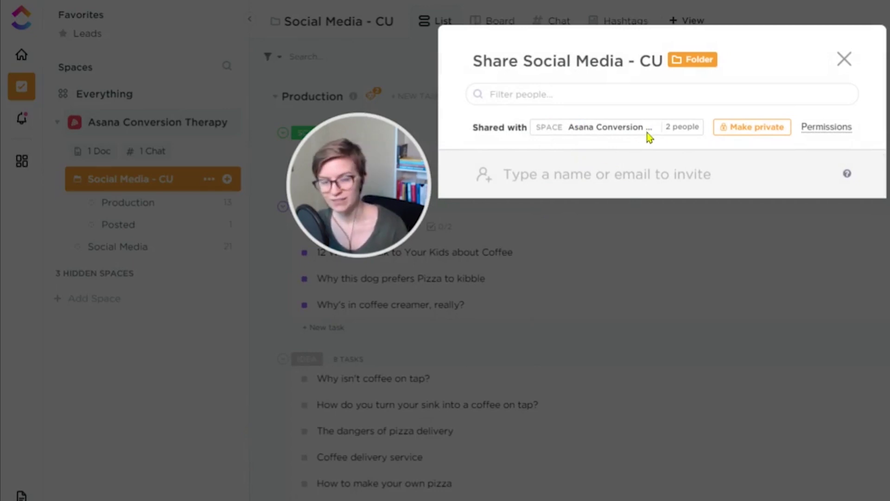
{"action": "left_click", "coordinate": [639, 179]}
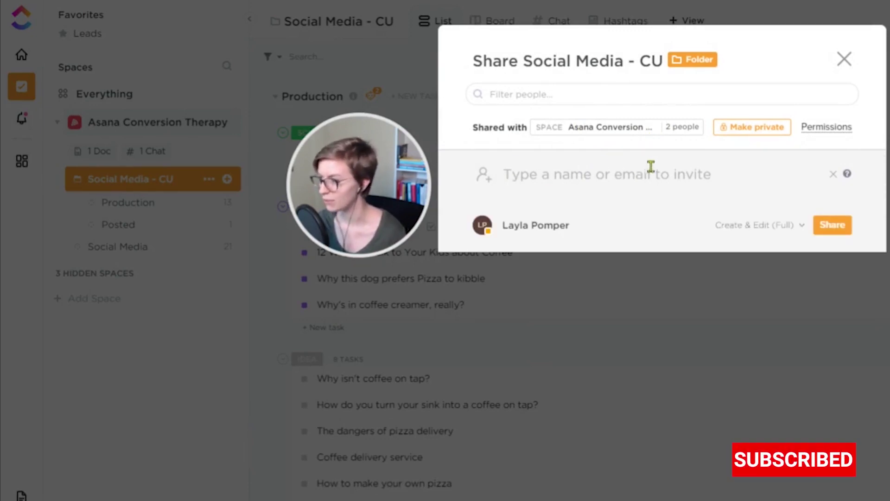
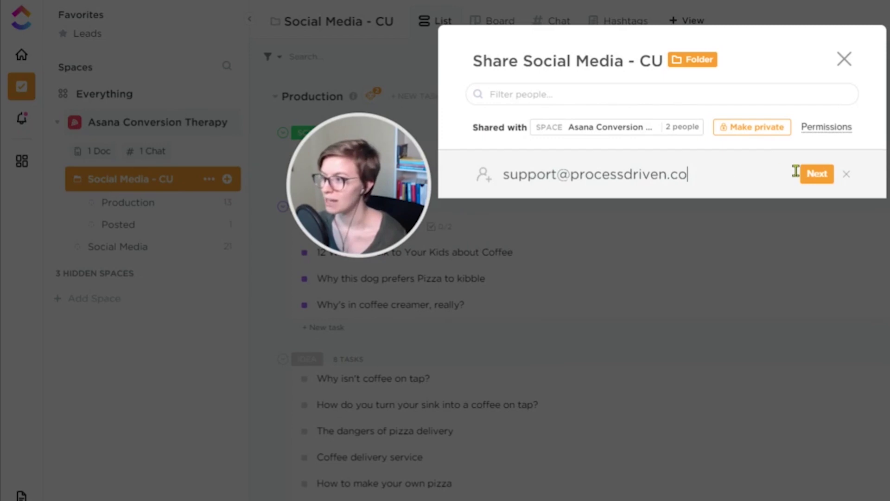
Add the e-mail as an invitee, checking the Create & Edit (Full) permission and Guest role.
{"action": "left_click", "coordinate": [815, 175]}
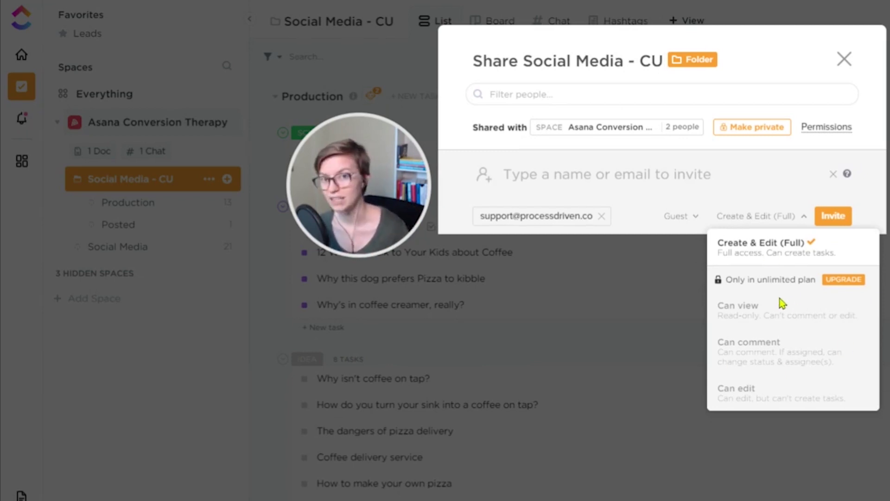
{"action": "left_click", "coordinate": [676, 168]}
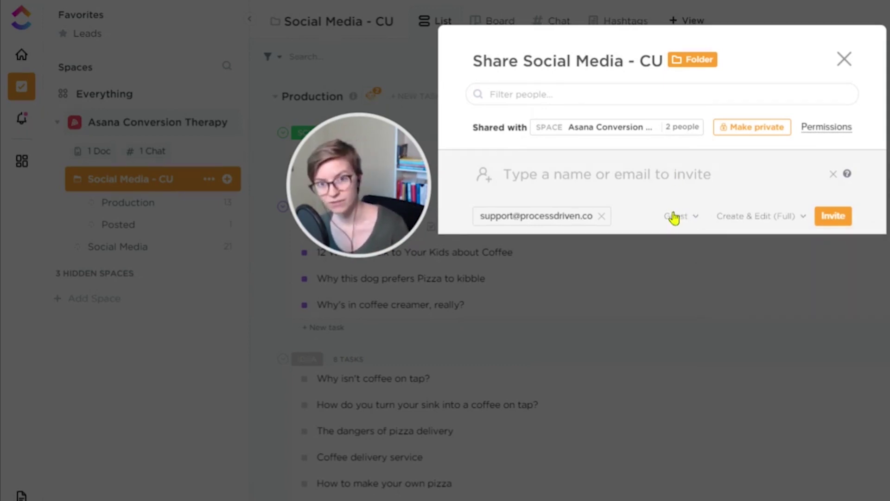
{"action": "left_click", "coordinate": [688, 218]}
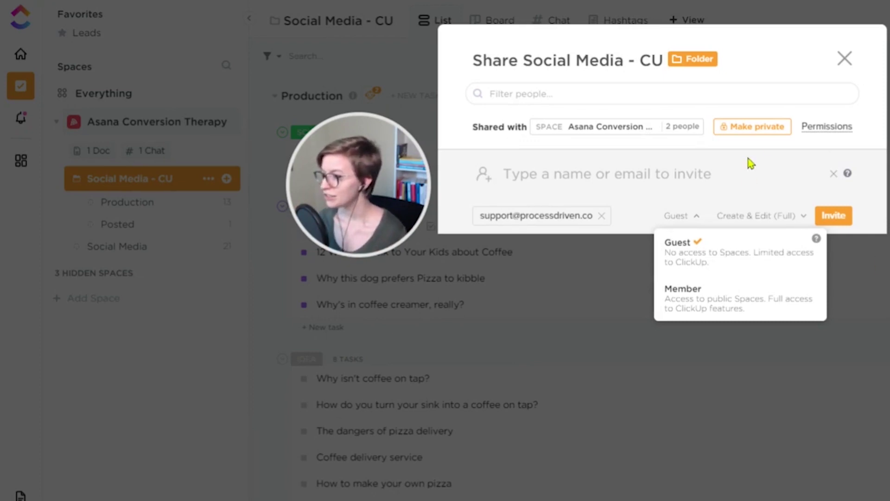
Send the guest invite with Create & Edit (Full) access and close the Share dialog.
{"action": "left_click", "coordinate": [845, 219]}
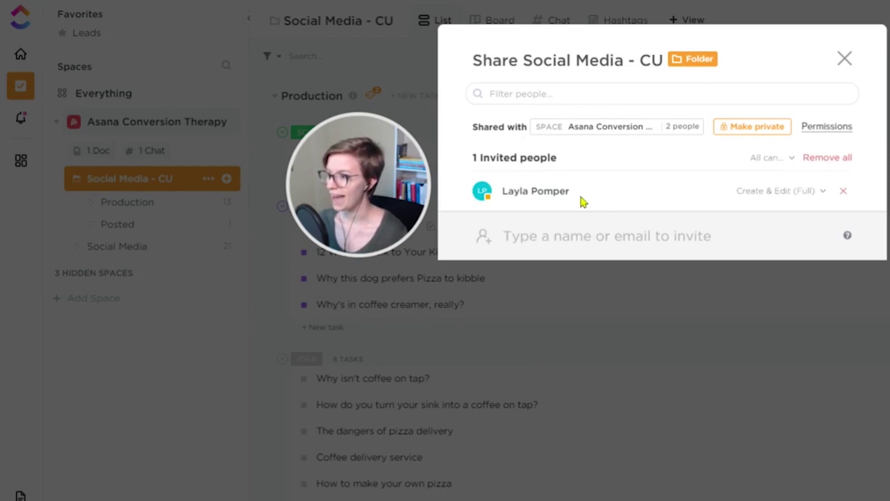
{"action": "left_click", "coordinate": [772, 198]}
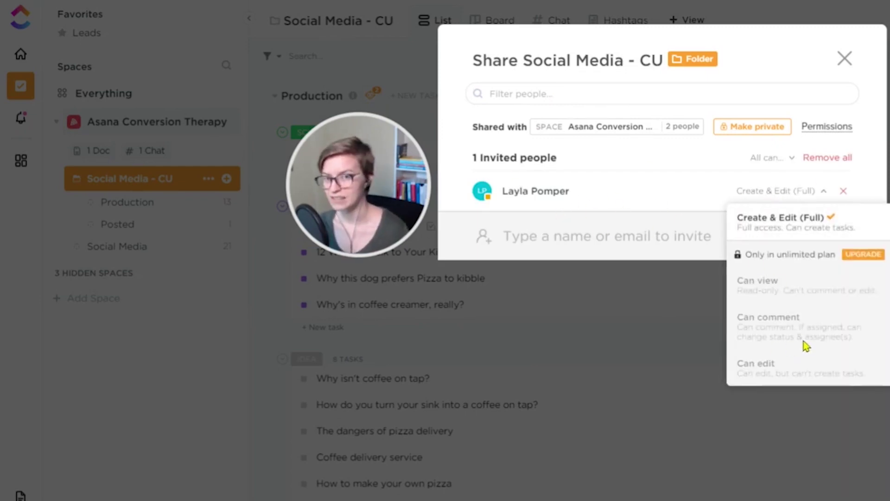
{"action": "left_click", "coordinate": [763, 197]}
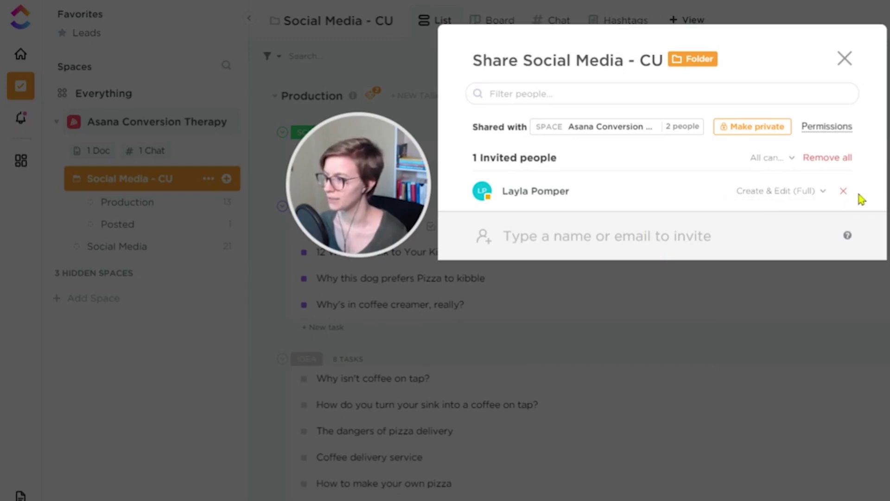
{"action": "left_click", "coordinate": [845, 59]}
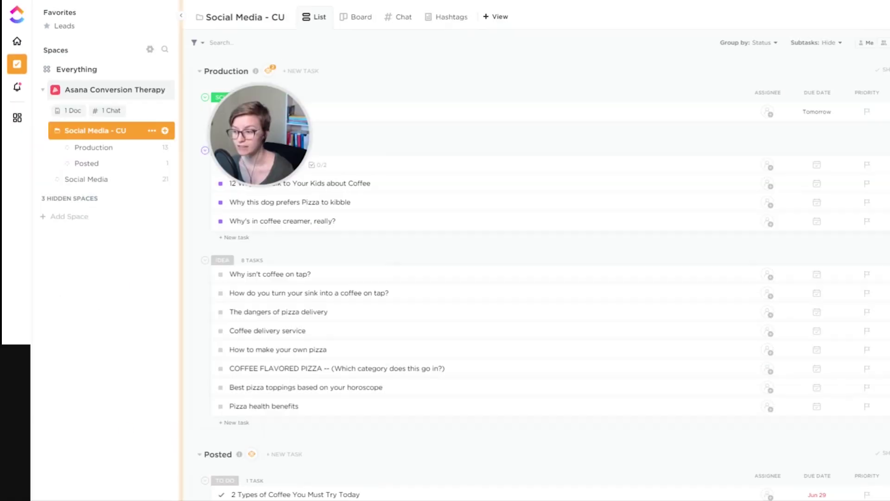
Open the workspace's People settings from the avatar menu and review a full member's options.
{"action": "left_click", "coordinate": [17, 327]}
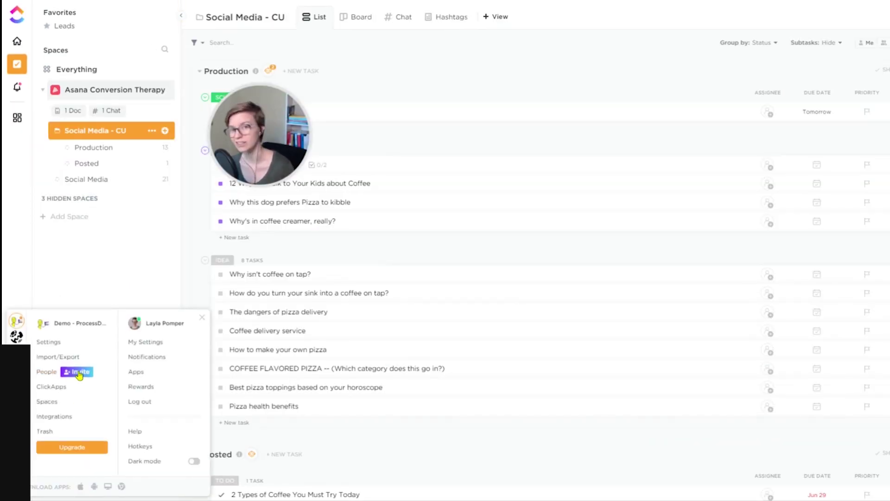
{"action": "left_click", "coordinate": [79, 373]}
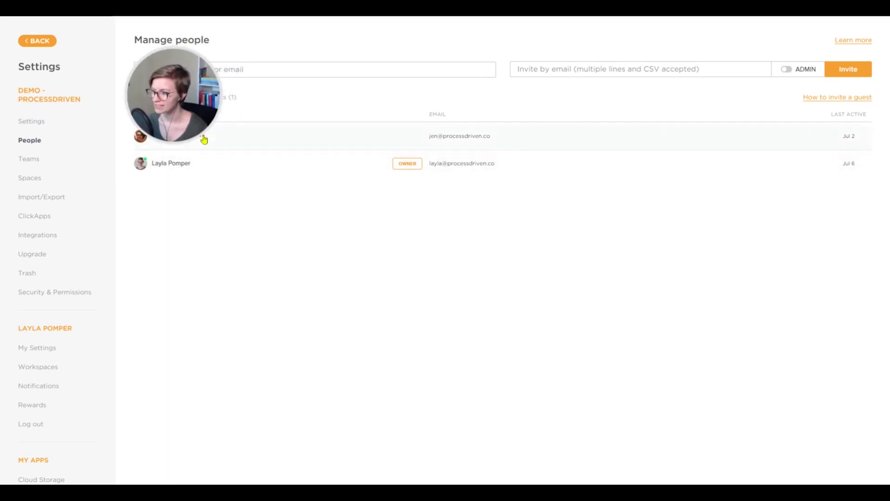
{"action": "left_click", "coordinate": [203, 138]}
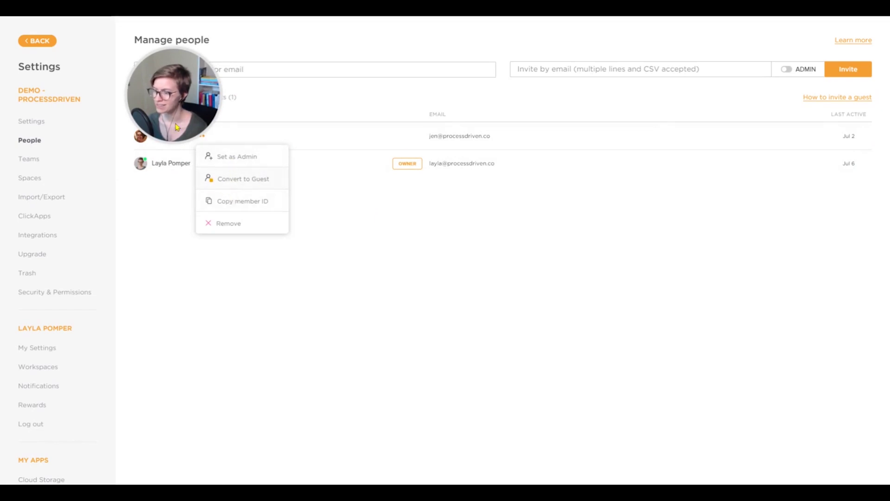
{"action": "left_click", "coordinate": [159, 92]}
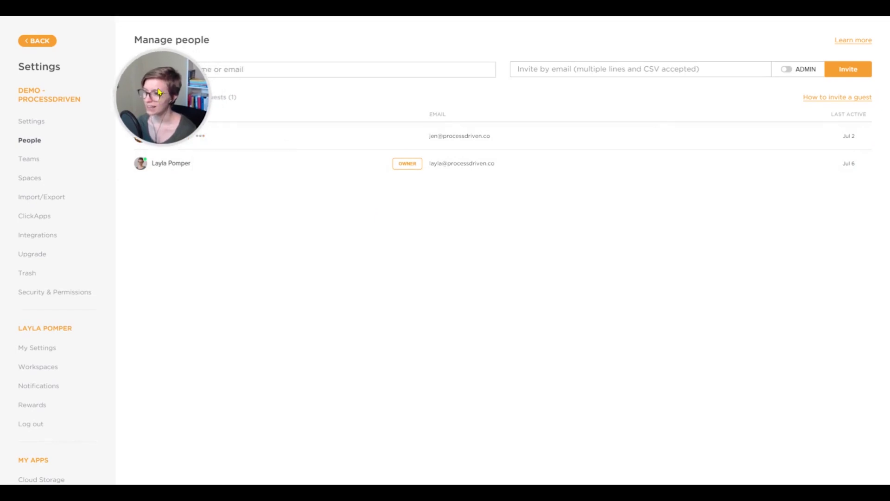
On the Guests tab, inspect the pending guest's options and profile panel.
{"action": "left_click", "coordinate": [219, 101]}
{"action": "left_click", "coordinate": [201, 136]}
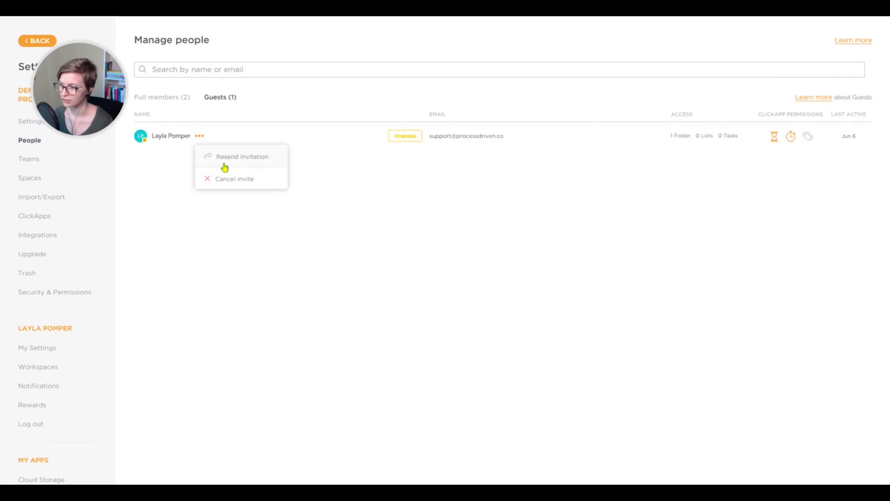
{"action": "left_click", "coordinate": [180, 169]}
{"action": "left_click", "coordinate": [203, 140]}
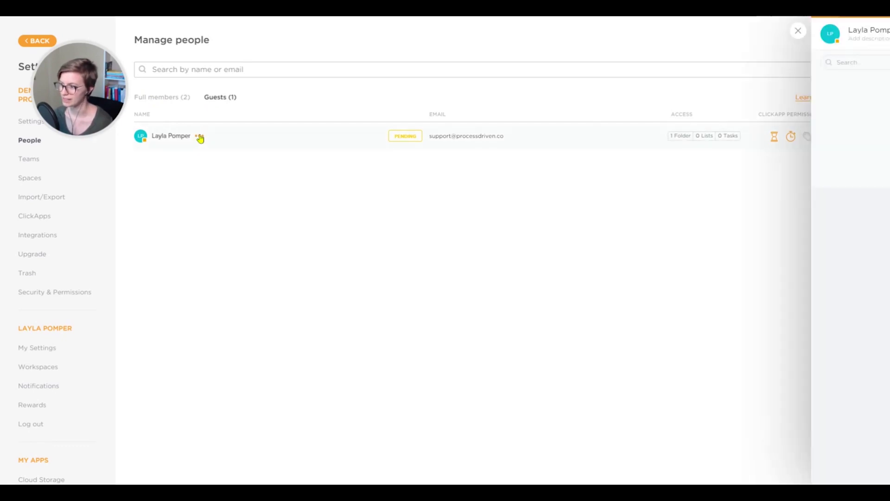
{"action": "left_click", "coordinate": [553, 32]}
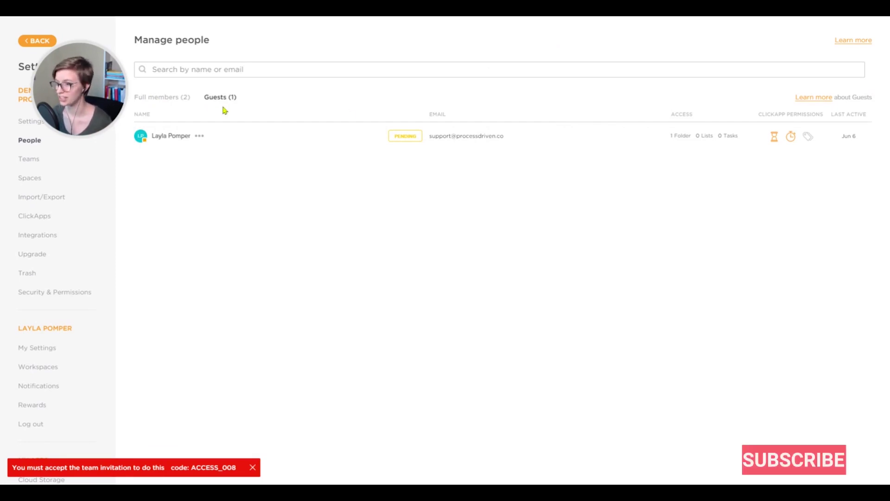
Invite the entered e-mail address as a full member and check the pending invite's options.
{"action": "left_click", "coordinate": [173, 98]}
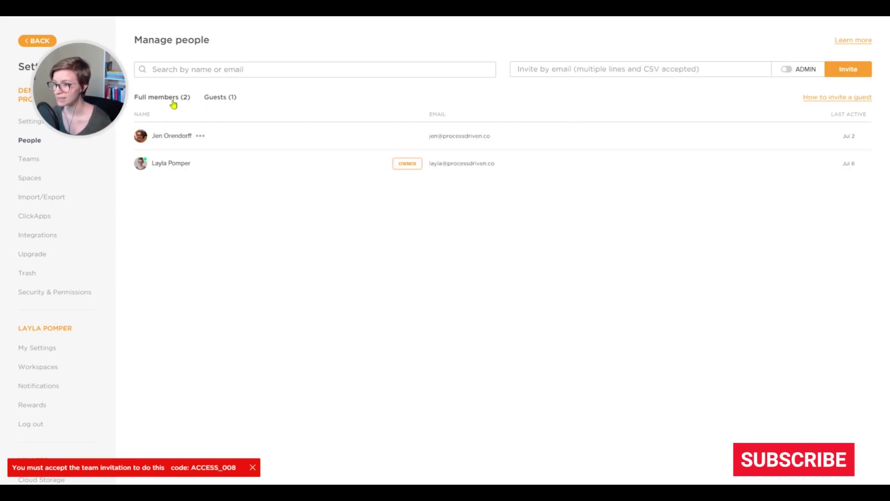
{"action": "left_click", "coordinate": [192, 67]}
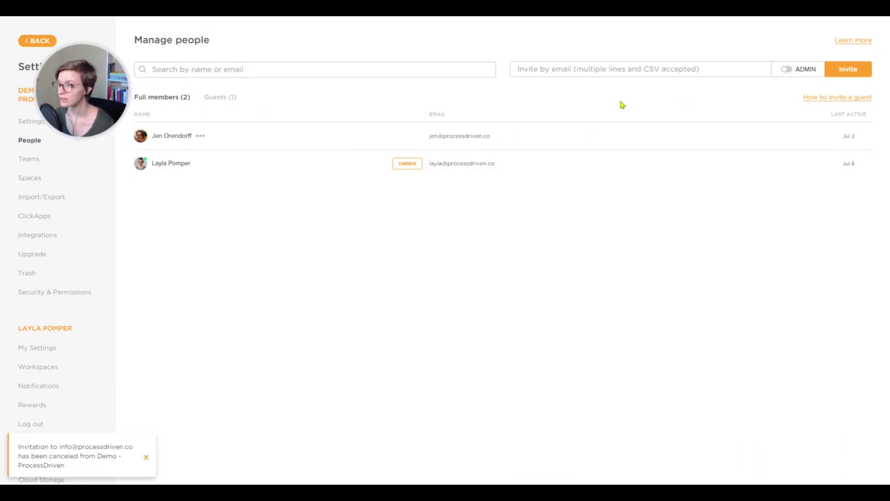
{"action": "left_click", "coordinate": [603, 67]}
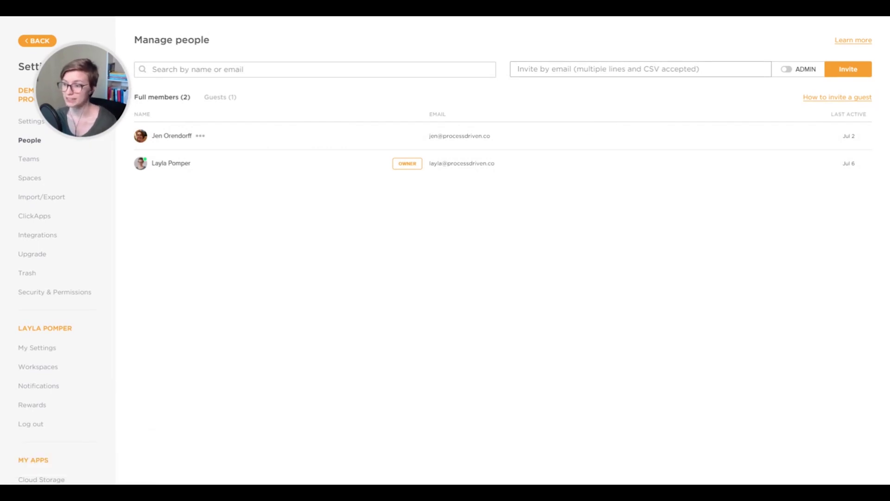
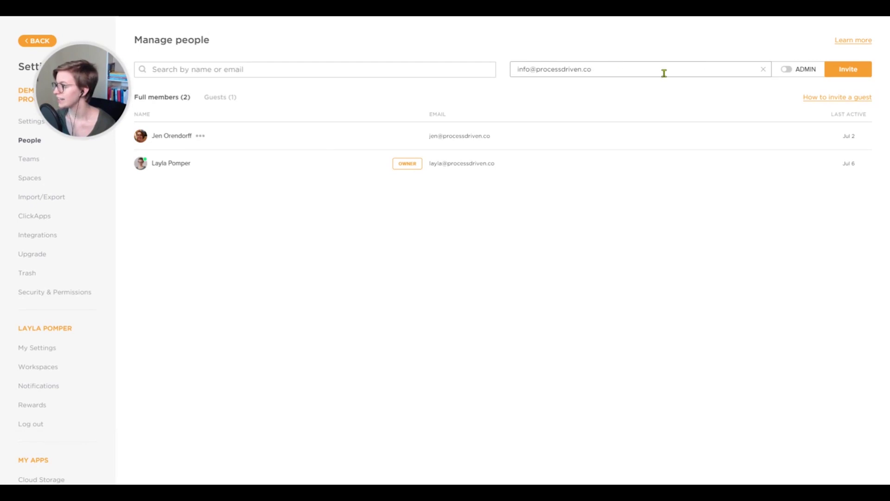
{"action": "left_click", "coordinate": [848, 69]}
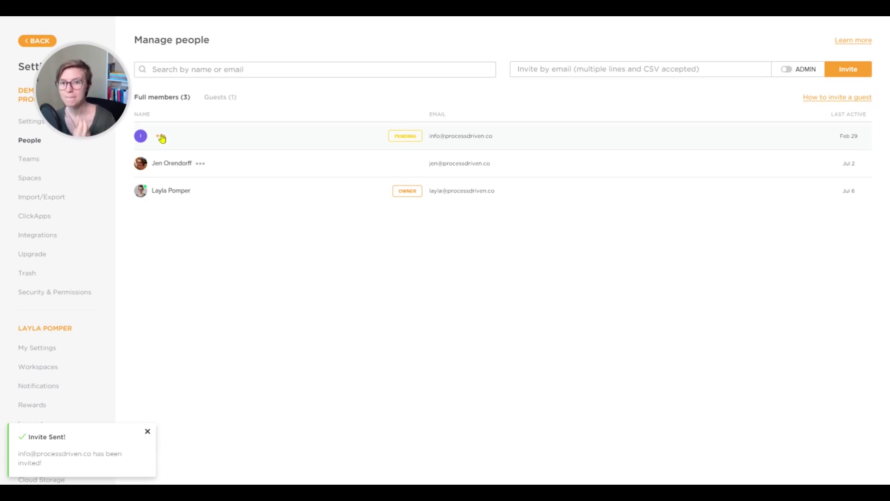
{"action": "left_click", "coordinate": [161, 137]}
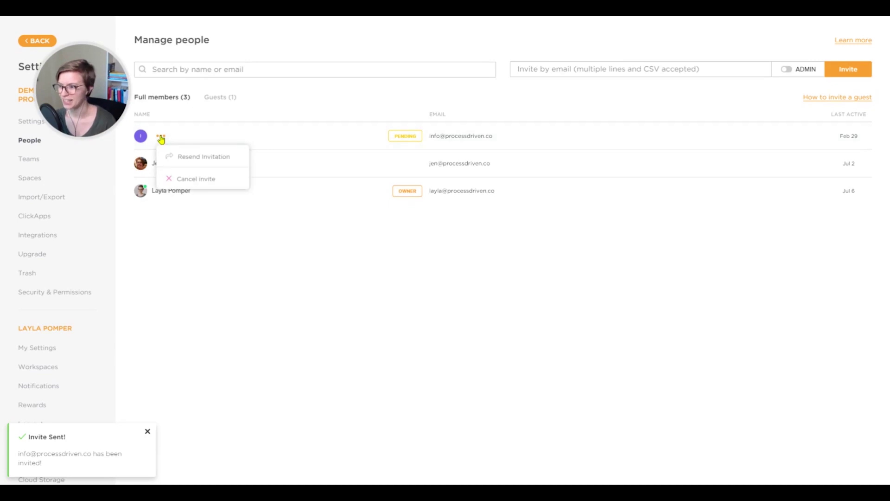
{"action": "left_click", "coordinate": [228, 127]}
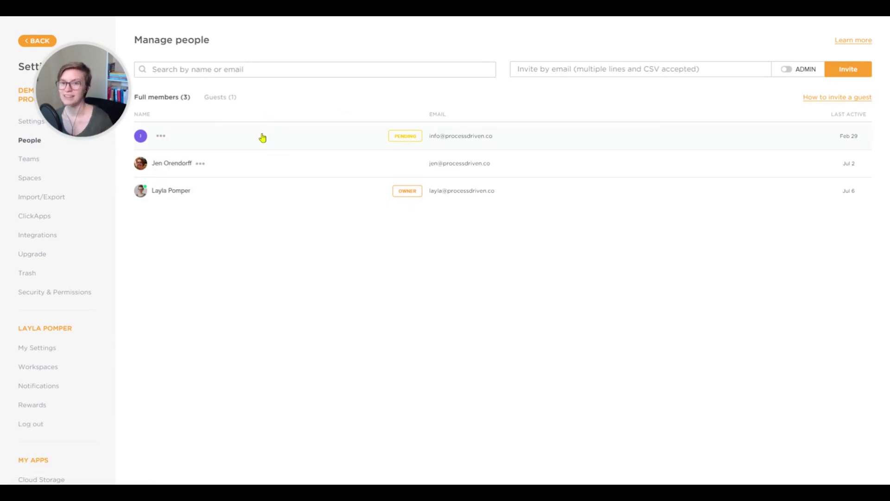
Review the Guests and Full members lists, viewing the pending invitee's profile.
{"action": "left_click", "coordinate": [211, 98]}
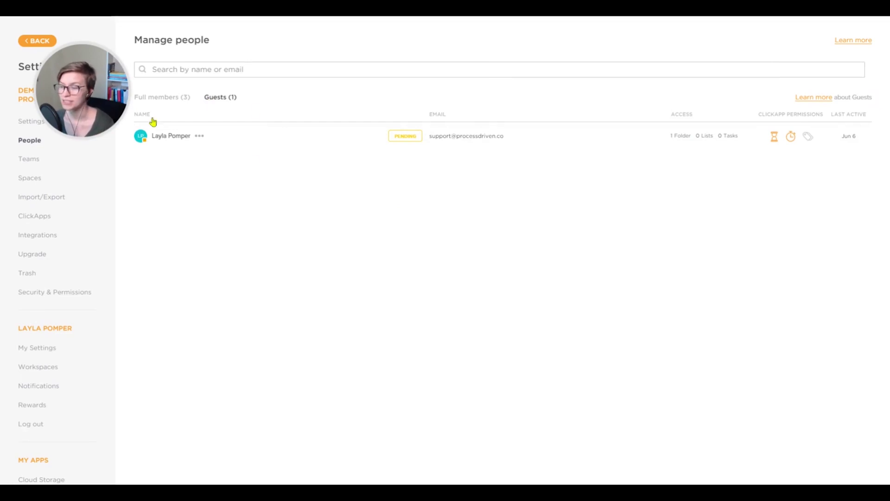
{"action": "left_click", "coordinate": [162, 98]}
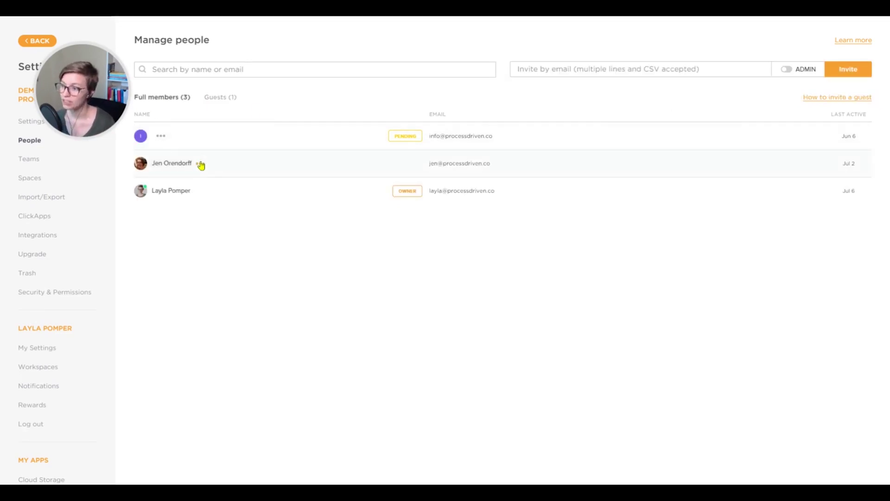
{"action": "left_click", "coordinate": [200, 163]}
{"action": "left_click", "coordinate": [166, 264]}
{"action": "left_click", "coordinate": [156, 141]}
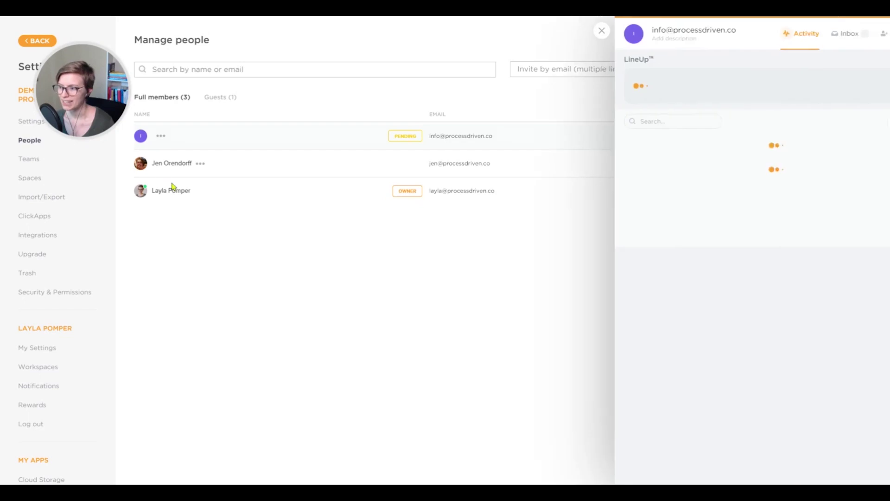
{"action": "left_click", "coordinate": [548, 31]}
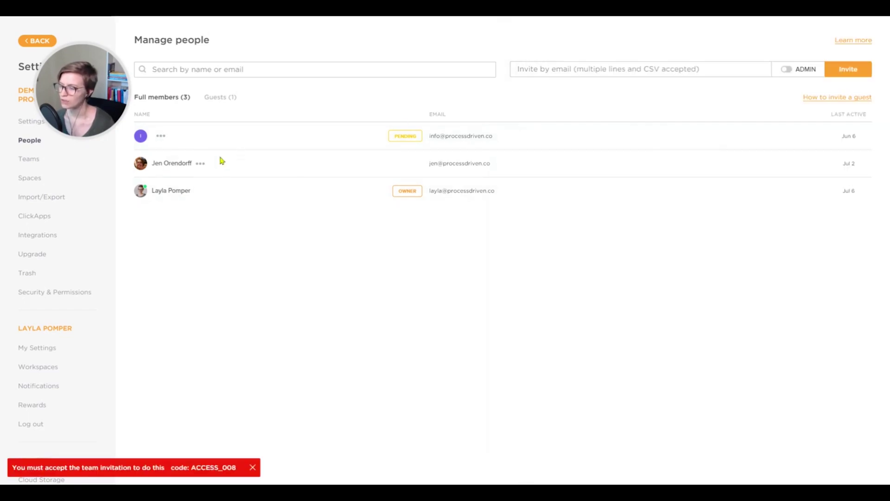
Cancel the pending member invite and go back to the Social Media - CU list.
{"action": "left_click", "coordinate": [161, 136]}
{"action": "left_click", "coordinate": [185, 181]}
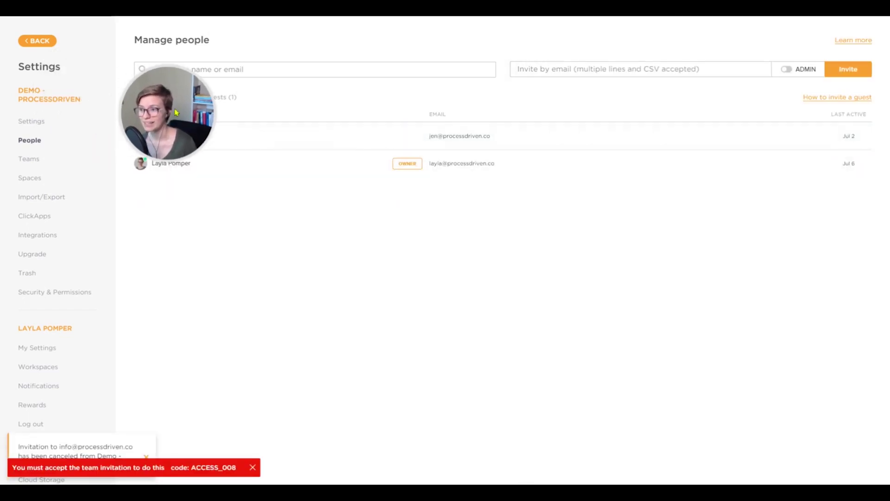
{"action": "left_click", "coordinate": [37, 42]}
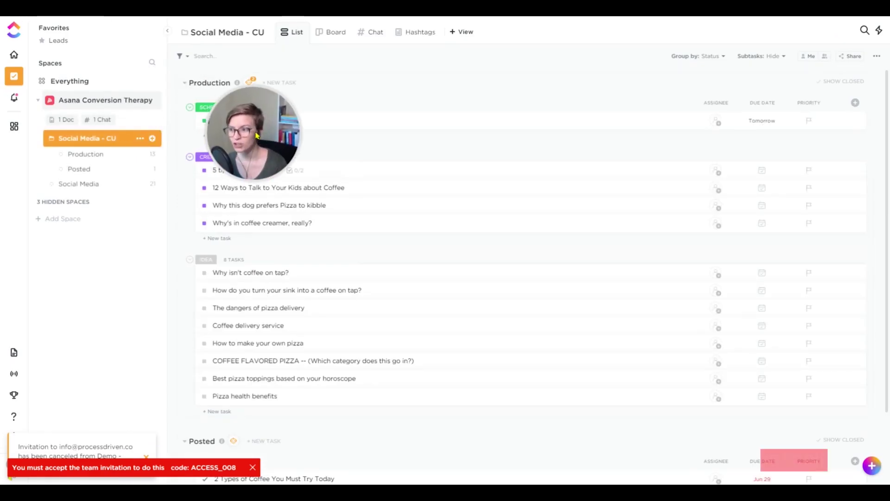
Reveal the 3 hidden spaces, open ClickUp 101, and glance at its space menu.
{"action": "left_click", "coordinate": [50, 203]}
{"action": "left_click", "coordinate": [69, 219]}
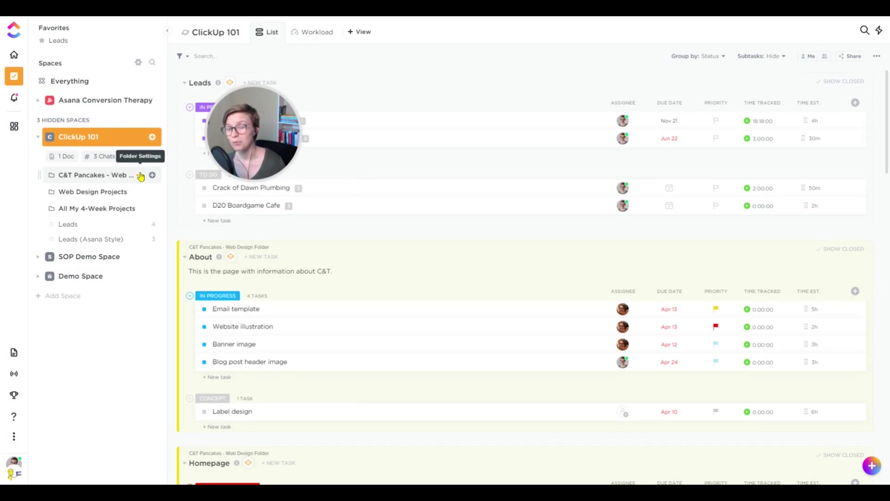
{"action": "left_click", "coordinate": [150, 137]}
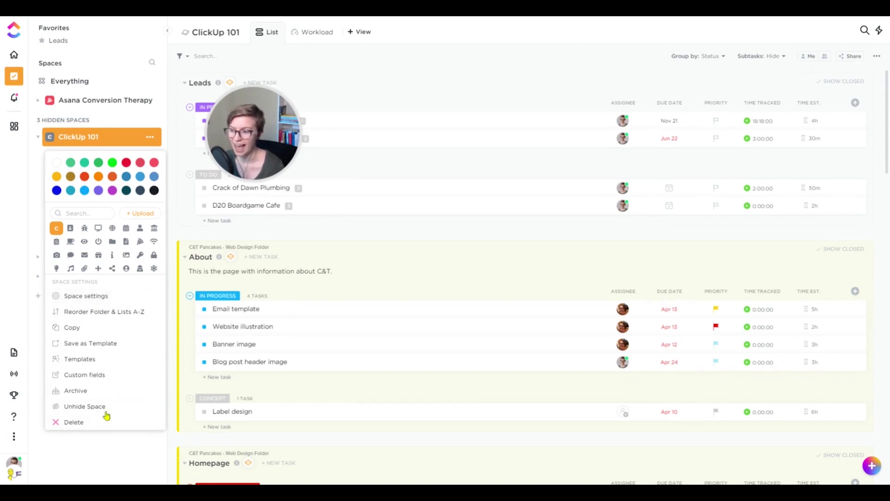
{"action": "left_click", "coordinate": [102, 440]}
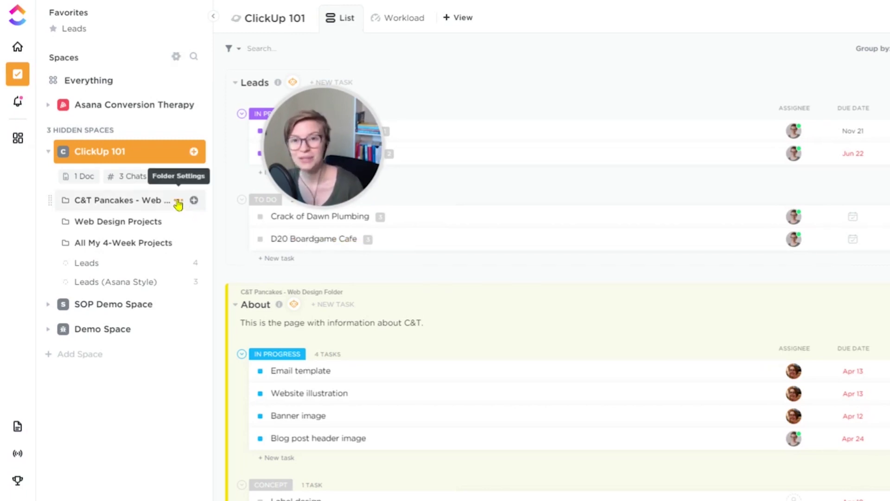
Share the C&T Pancakes - Web Design Folder with the suggested guest at Create & Edit (Full).
{"action": "left_click", "coordinate": [178, 203]}
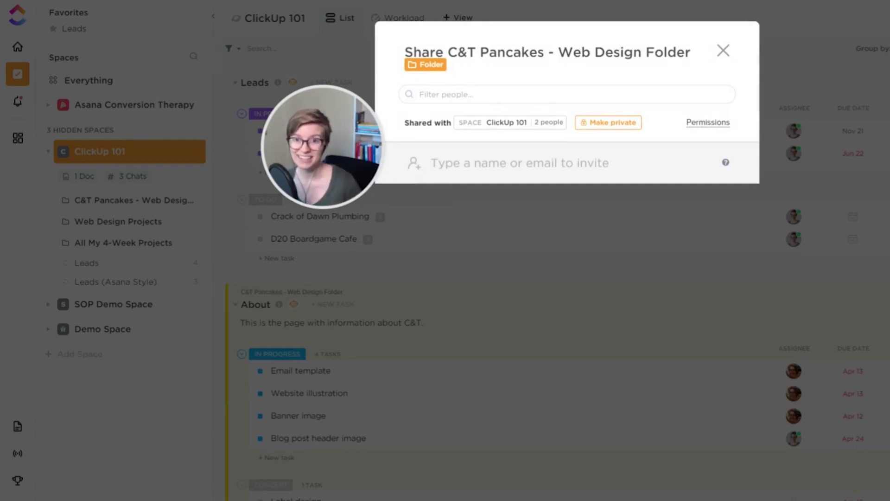
{"action": "left_click", "coordinate": [459, 158]}
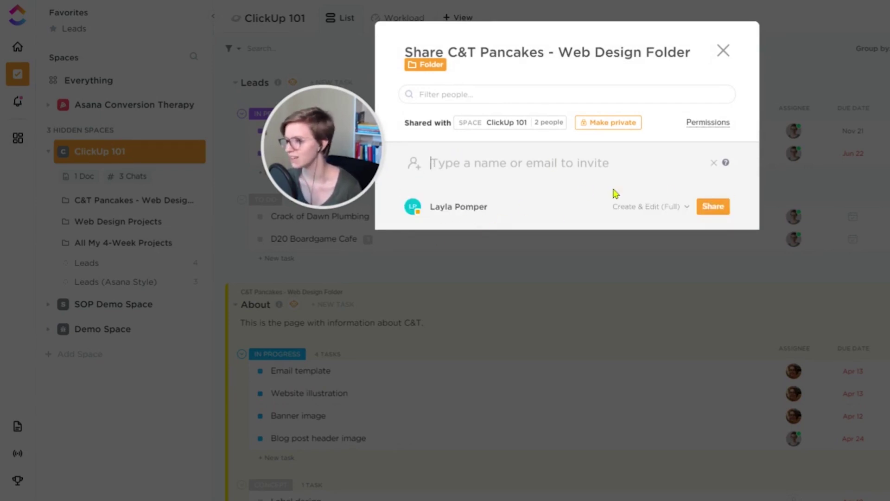
{"action": "left_click", "coordinate": [704, 211]}
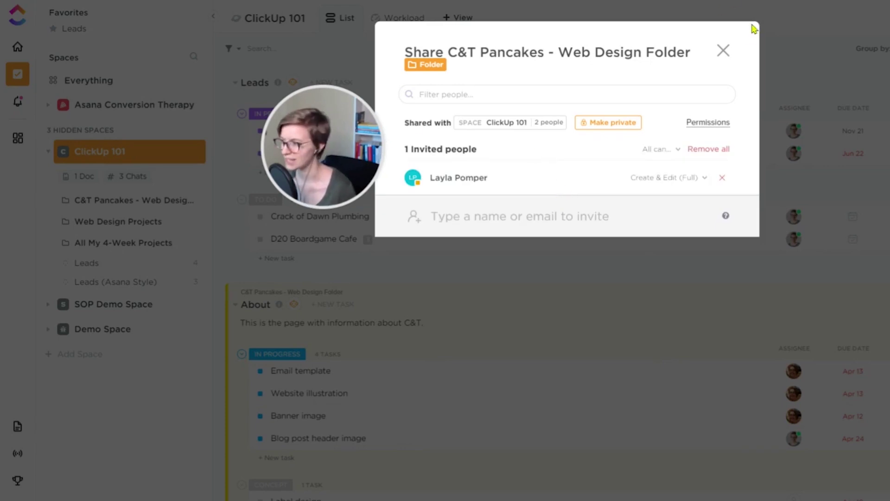
{"action": "left_click", "coordinate": [718, 53]}
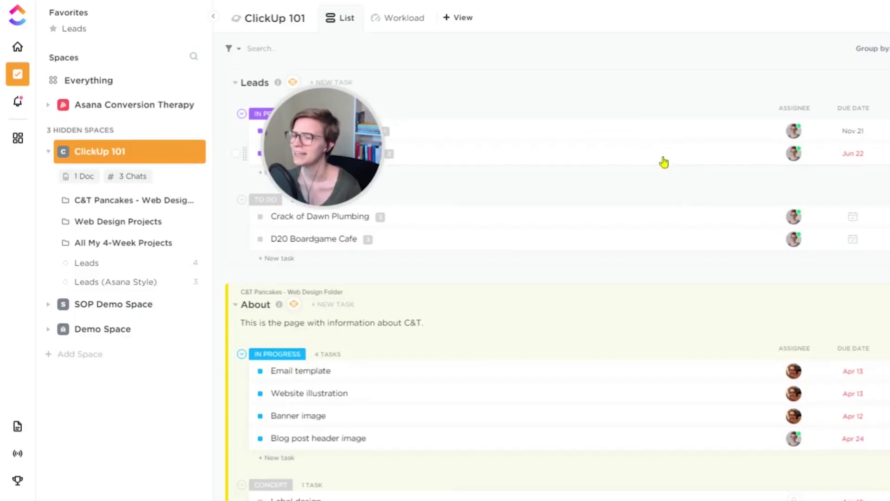